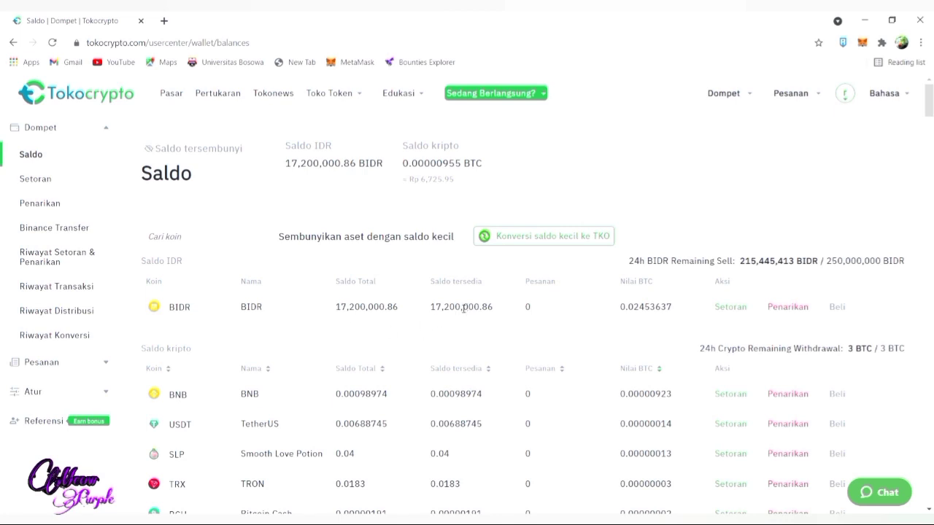
# - Go from the wallet balance page to the Pasar crypto markets overview
pyautogui.click(172, 94)
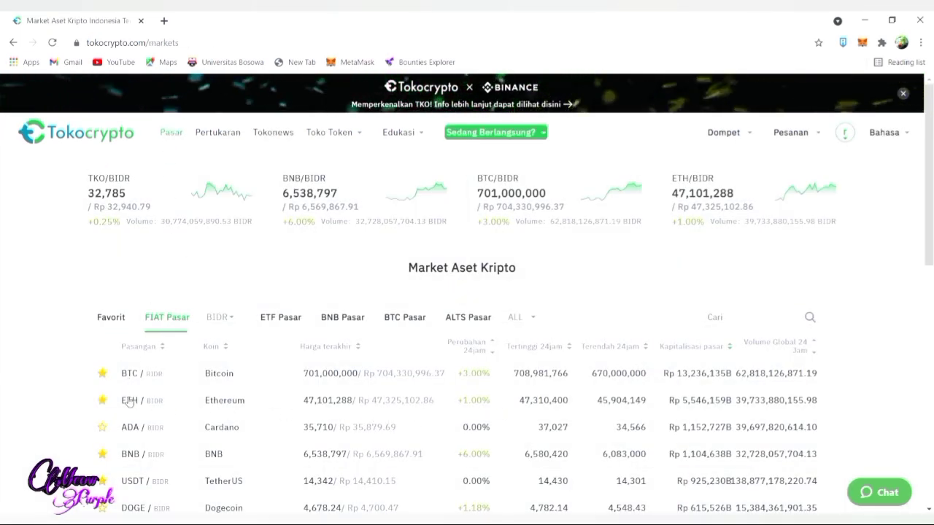
# - Open the ETH/BIDR trading page and bring the Beli ETH order form into view
pyautogui.click(154, 401)
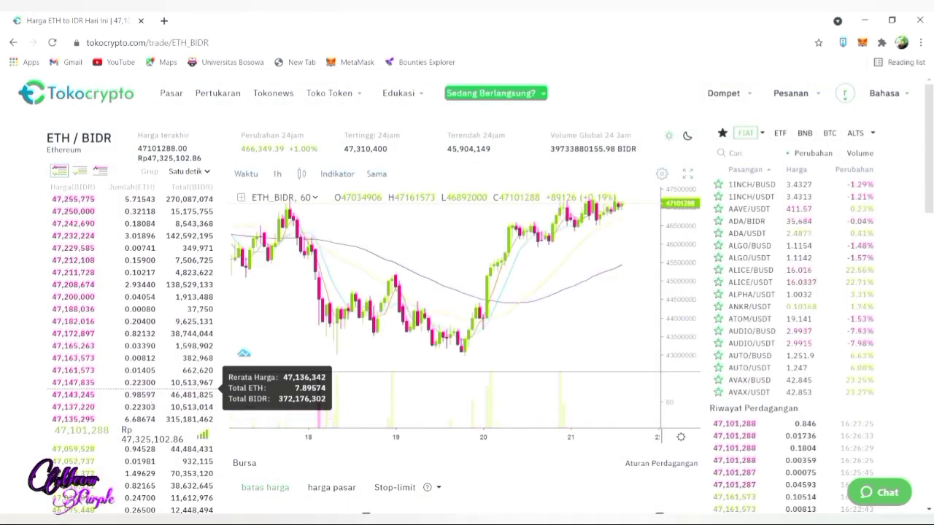
pyautogui.scroll(-4, 121, 307)
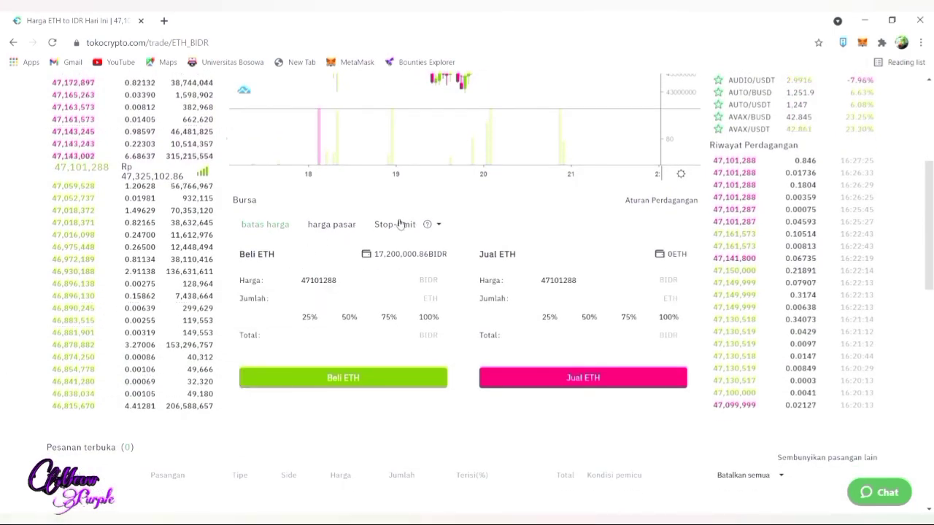
# - Place a market-price buy order for ETH using 100% of the BIDR balance
pyautogui.click(335, 228)
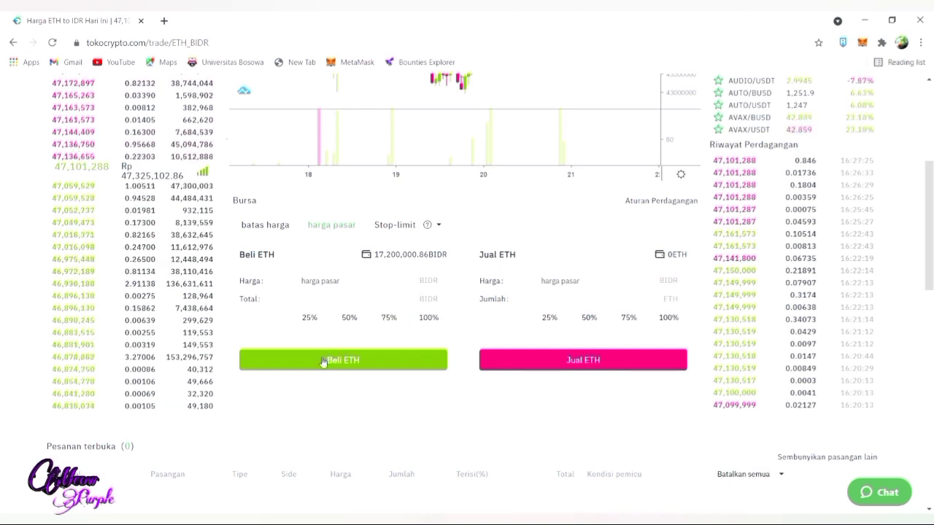
pyautogui.click(431, 322)
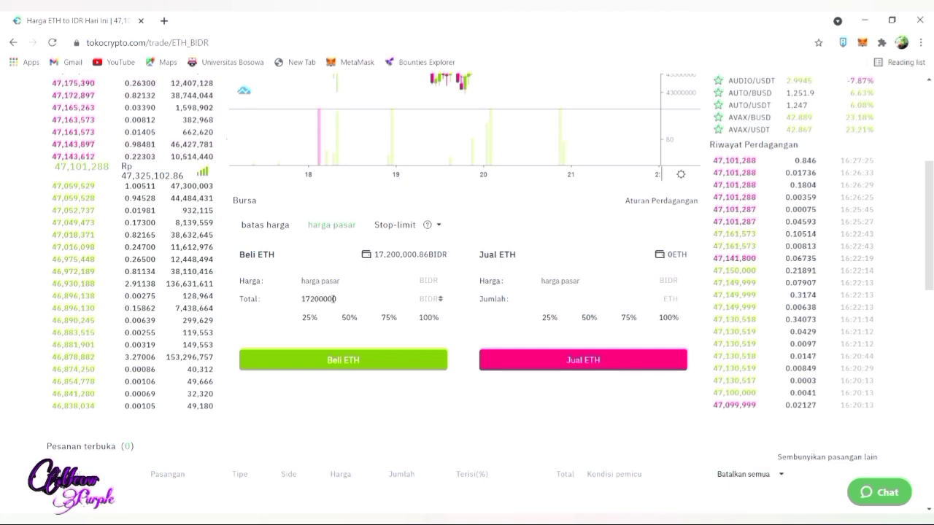
pyautogui.click(352, 362)
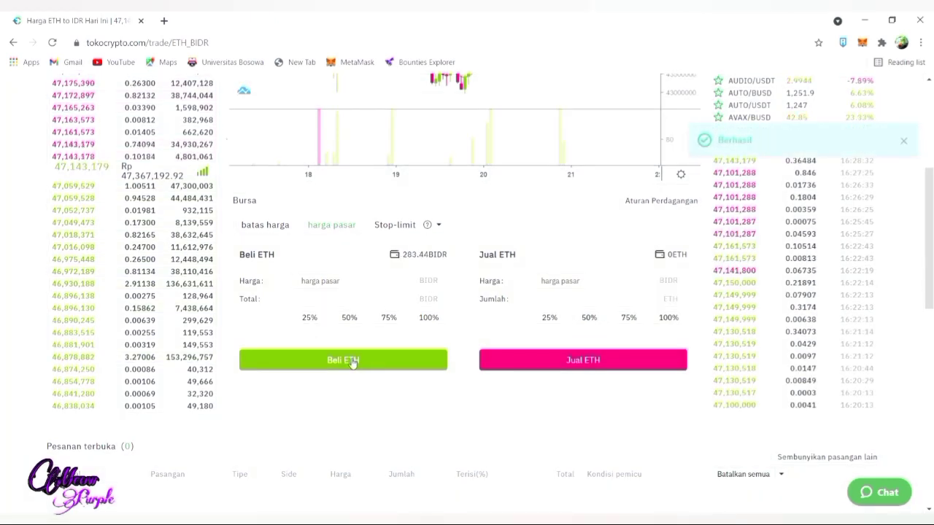
# - Open the Dompet wallet balances to see the 0.36447516 ETH received
pyautogui.scroll(1, 929, 294)
pyautogui.scroll(5, 930, 294)
pyautogui.moveTo(729, 98)
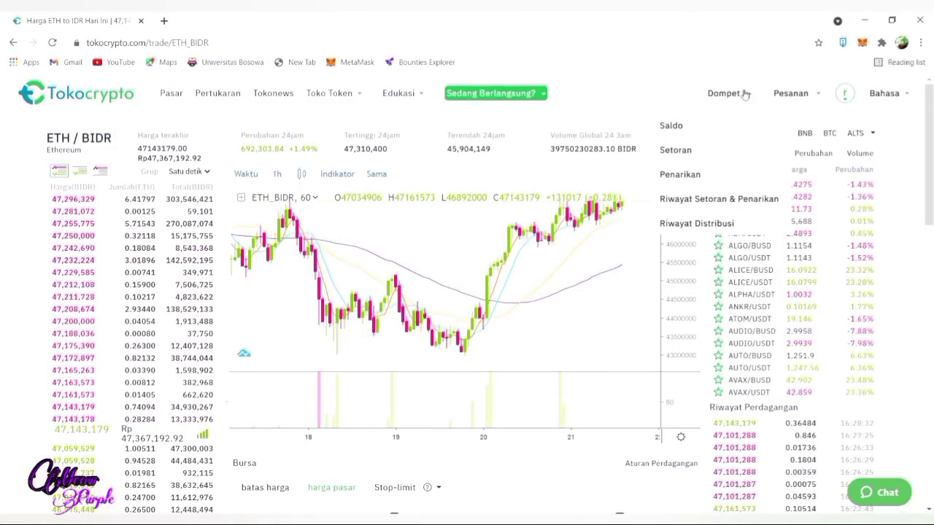
pyautogui.click(687, 125)
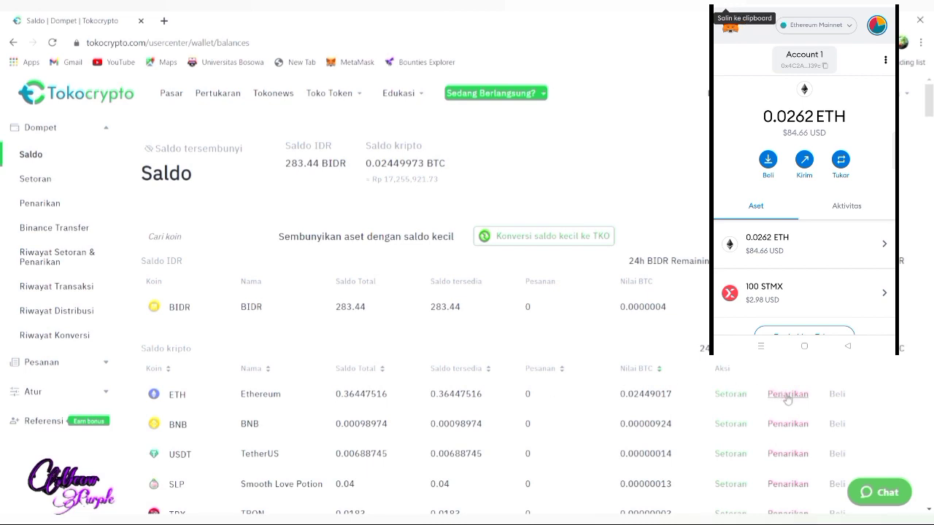
# - Start a withdrawal (Penarikan) of the ETH balance from the ETH row
pyautogui.click(787, 394)
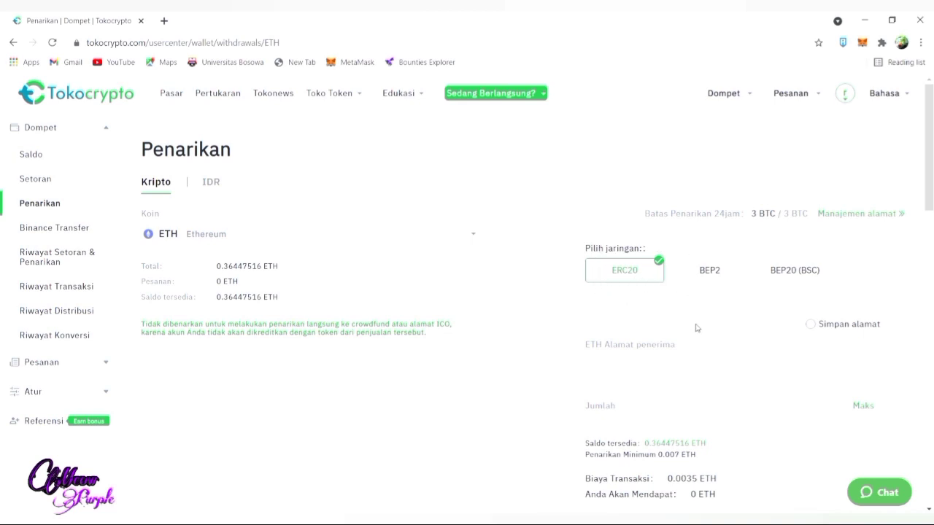
# - Withdraw the maximum 0.36447516 ETH over ERC20 to the pasted MetaMask address
pyautogui.click(612, 363)
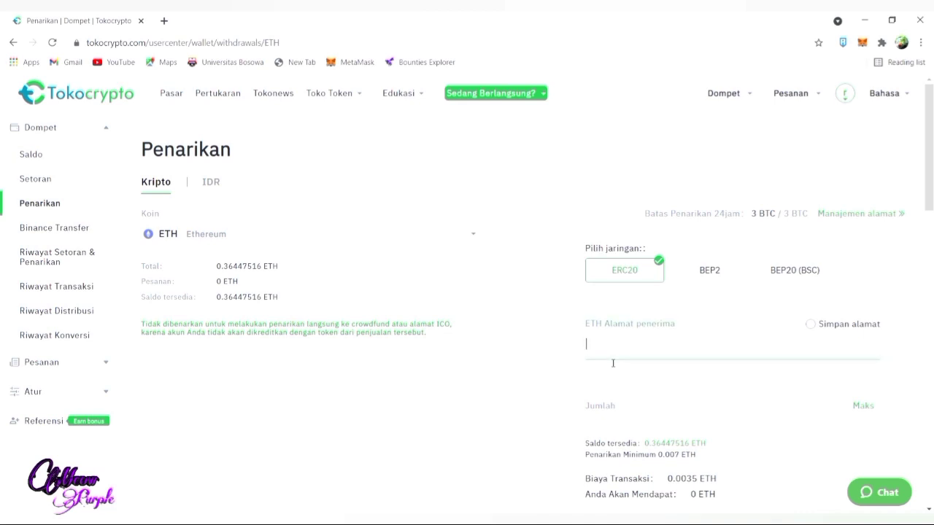
pyautogui.write('0x4C2A3E3EA515403149a3E35B6910A938E8A6139c')
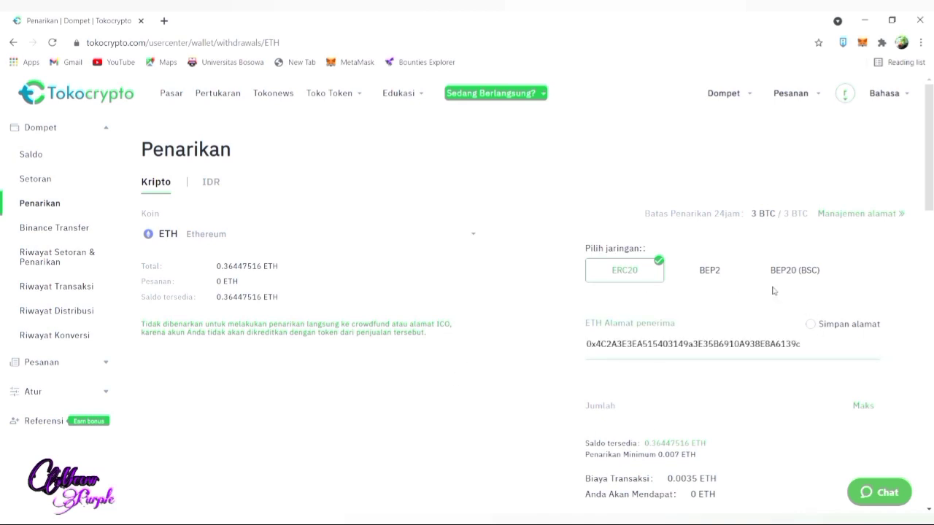
pyautogui.click(865, 408)
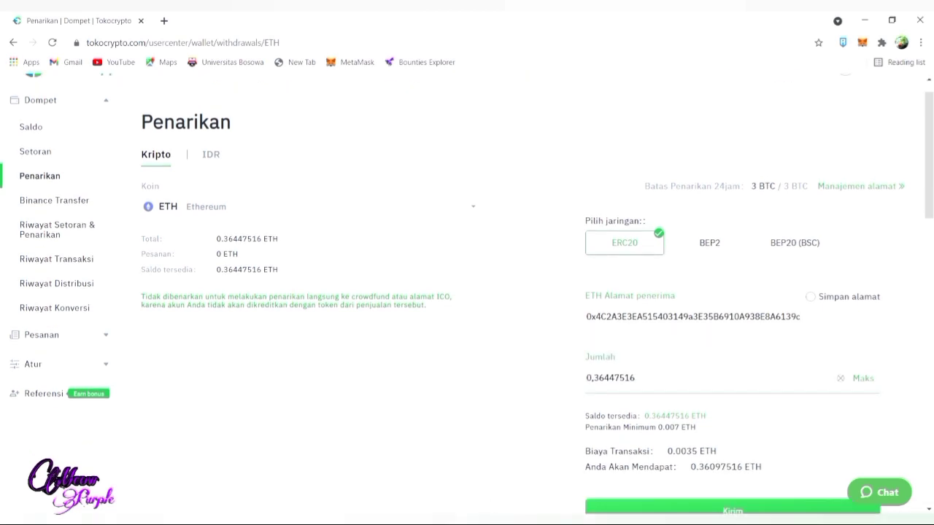
pyautogui.scroll(-1, 867, 410)
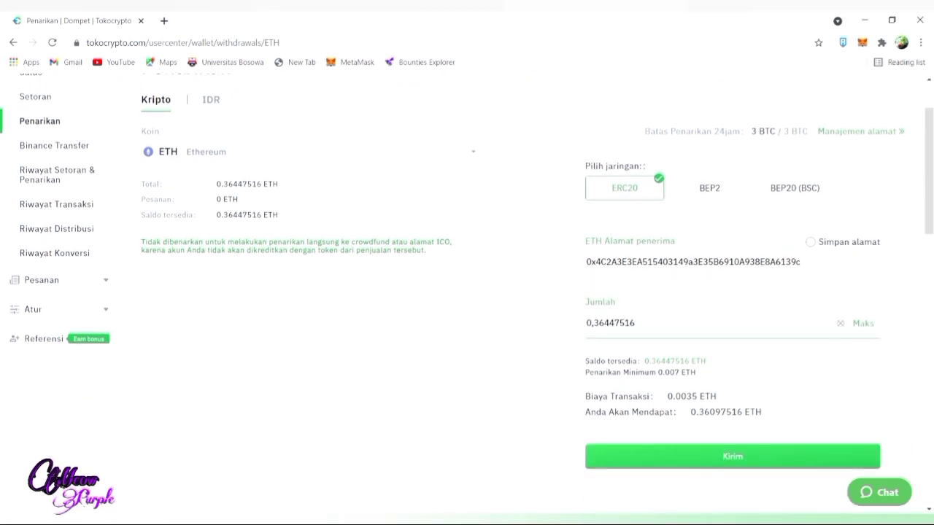
pyautogui.click(747, 458)
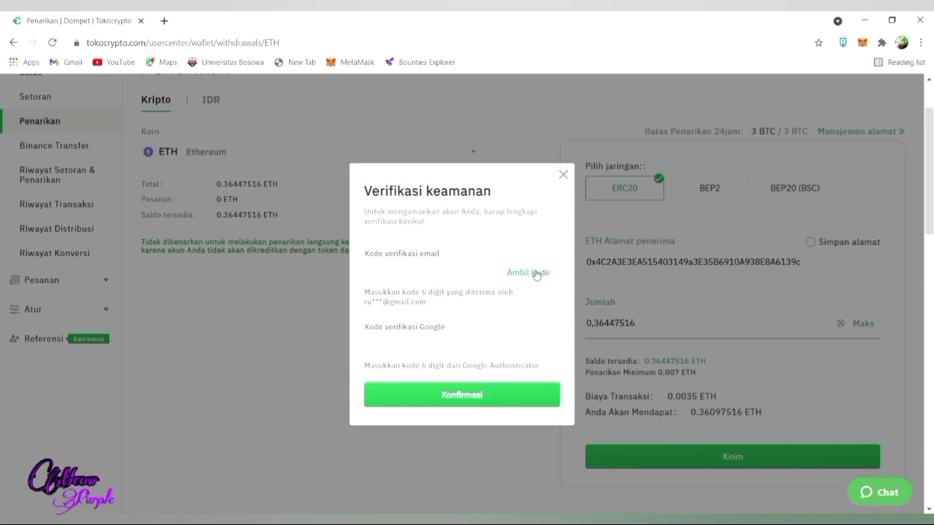
# - Request the e-mail verification code for the withdrawal's security check
pyautogui.click(534, 275)
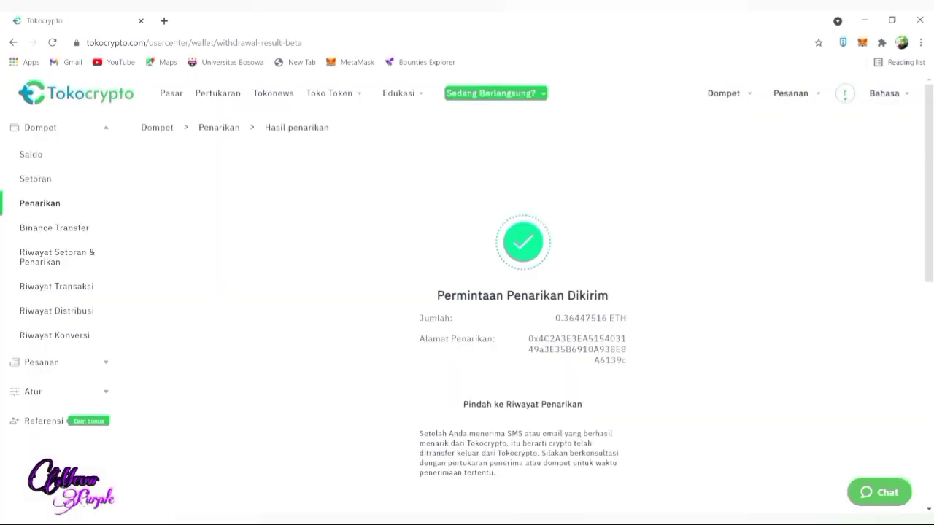
pyautogui.scroll(-1, 522, 292)
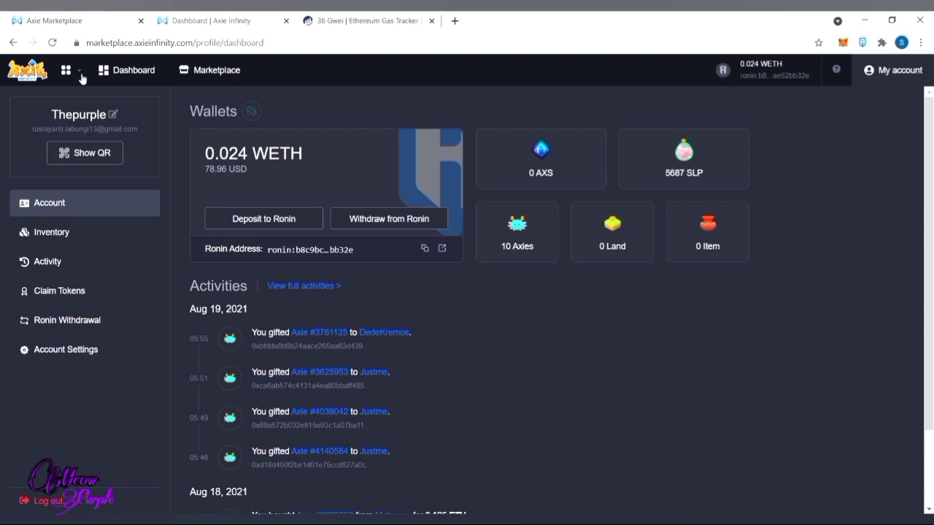
# - Open Ronin Bridge from the Axie apps menu and start an Ethereum-to-Ronin deposit
pyautogui.click(81, 74)
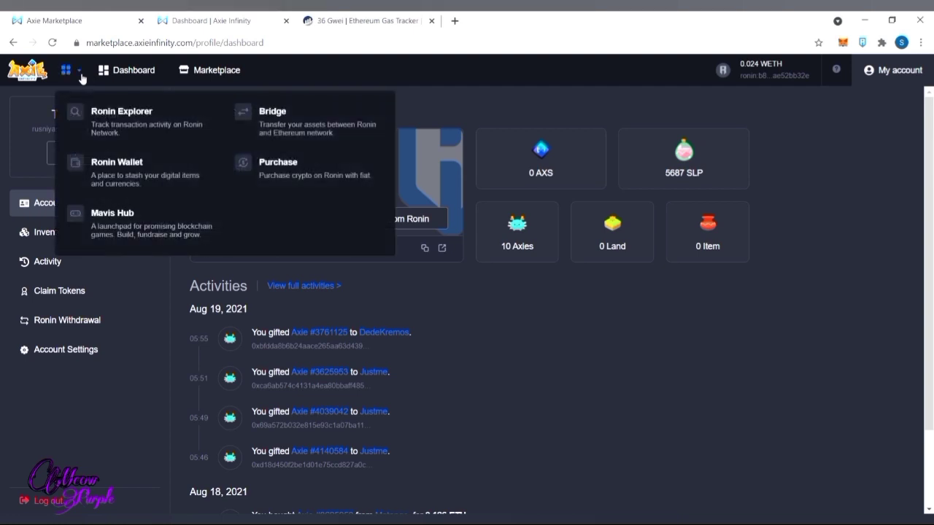
pyautogui.click(261, 122)
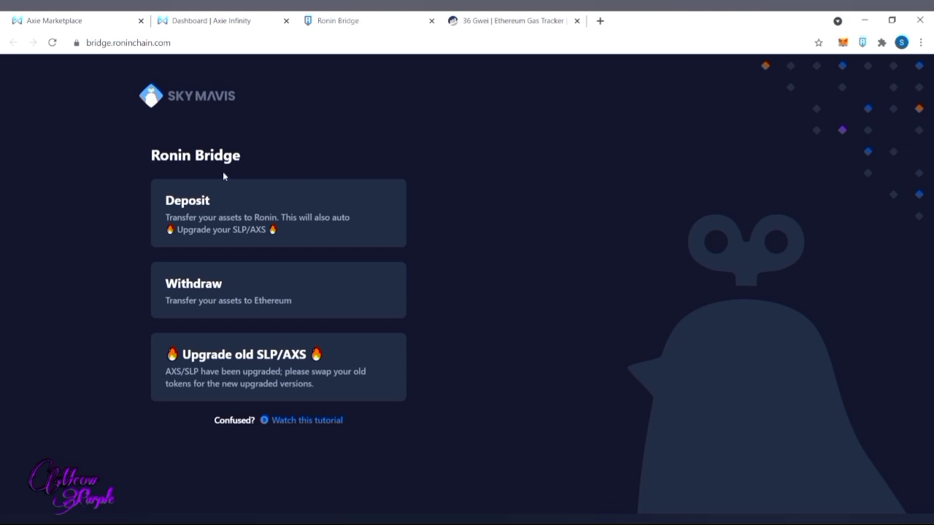
pyautogui.click(213, 204)
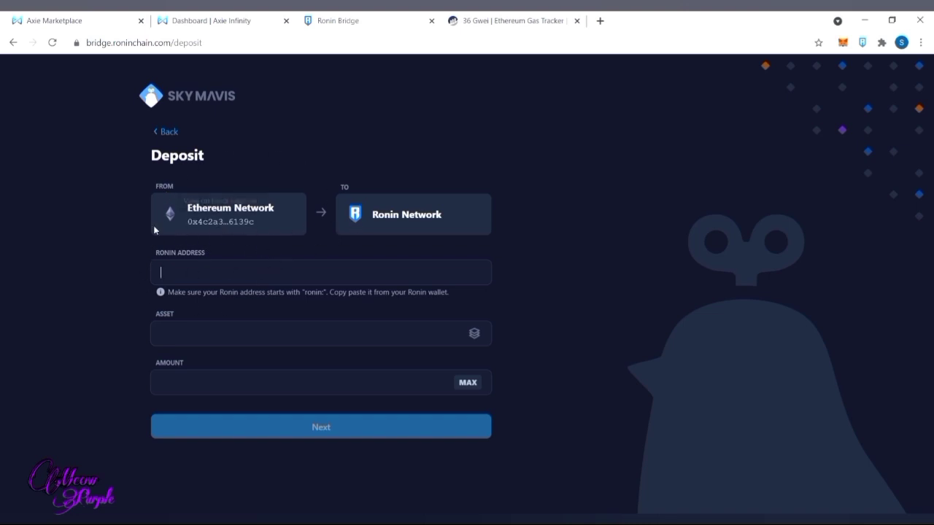
pyautogui.click(205, 22)
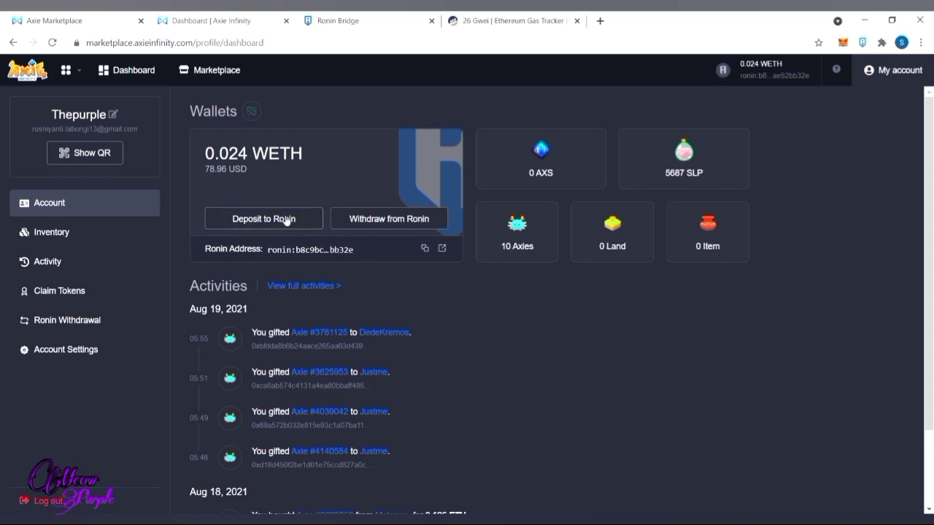
# - Copy the Axie dashboard's Ronin address into the bridge deposit's Ronin Address field
pyautogui.click(429, 251)
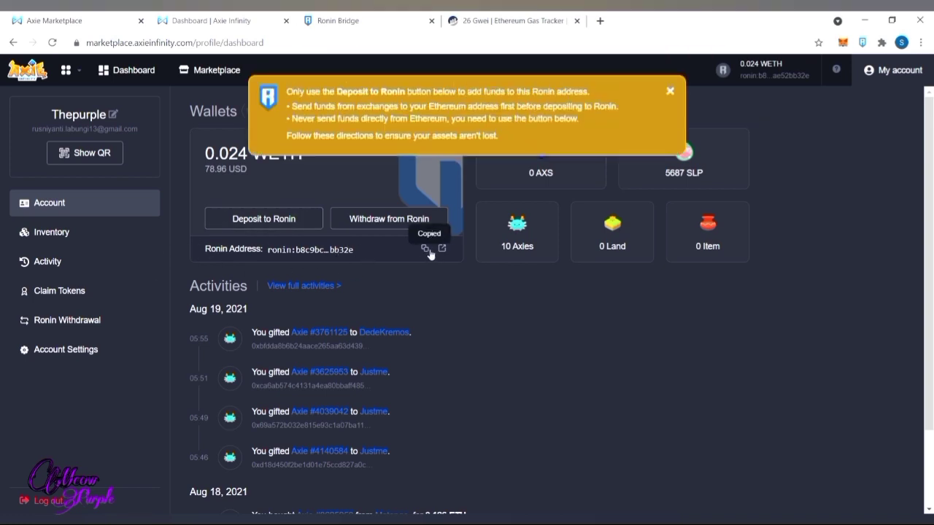
pyautogui.click(326, 15)
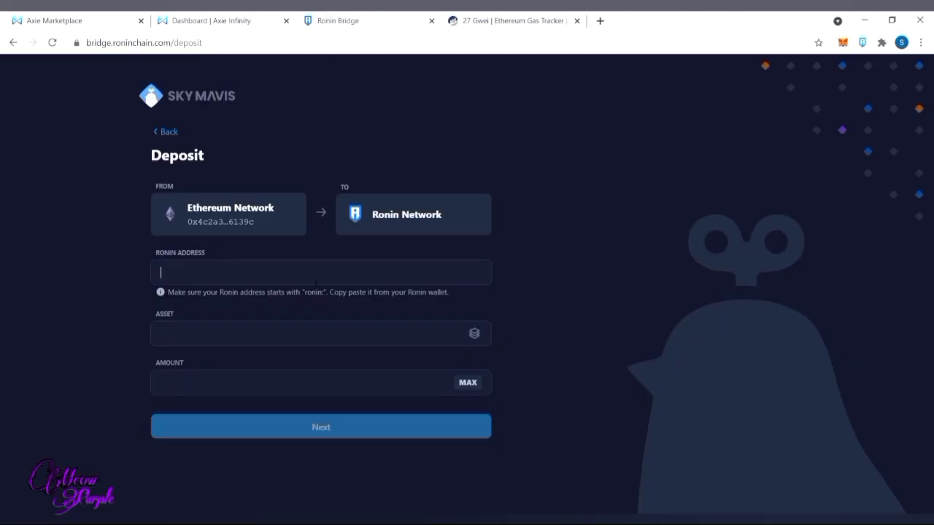
pyautogui.hotkey('ctrl', 'v')
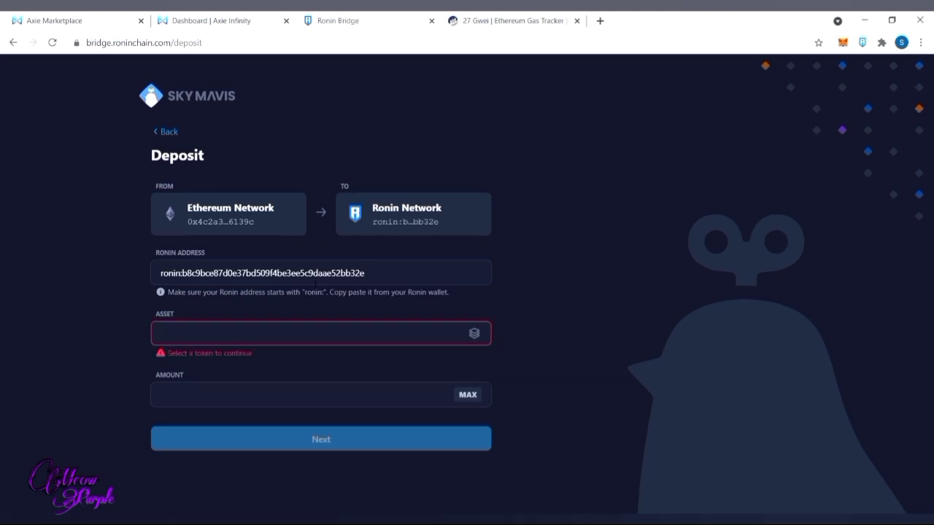
# - Choose ETH as the deposit asset and set the amount to 0,4
pyautogui.click(474, 336)
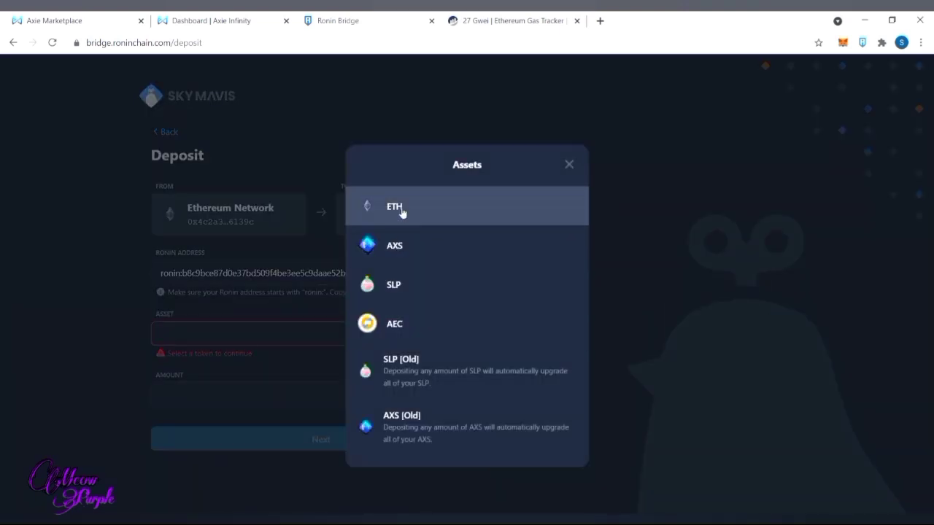
pyautogui.click(401, 212)
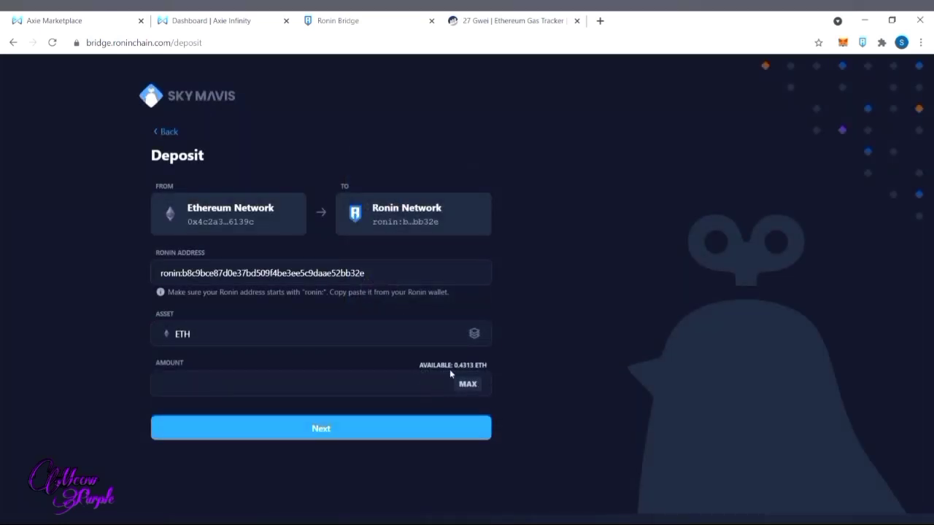
pyautogui.click(474, 390)
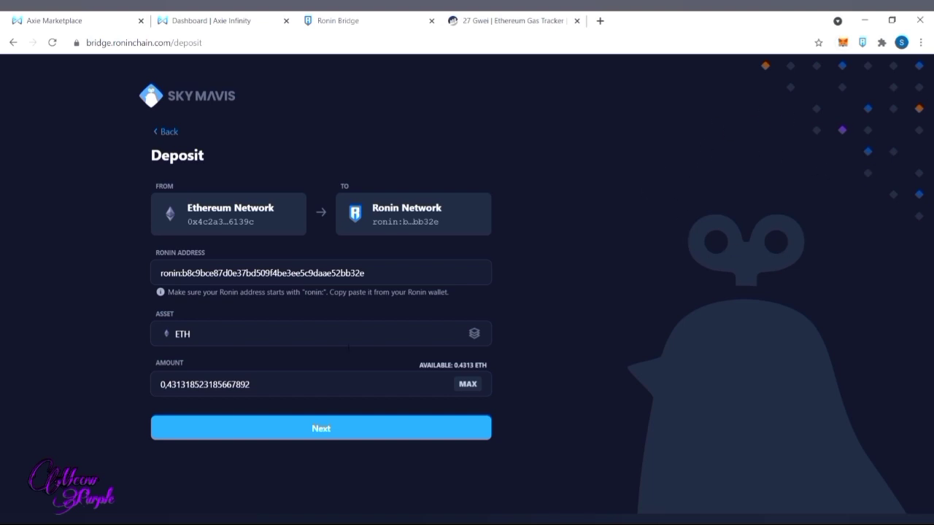
pyautogui.press('BackSpace')
pyautogui.press('BackSpace')
pyautogui.press('BackSpace')
pyautogui.press('BackSpace')
pyautogui.press('BackSpace')
pyautogui.press('BackSpace')
pyautogui.press('BackSpace')
pyautogui.press('BackSpace')
pyautogui.press('BackSpace')
pyautogui.press('BackSpace')
pyautogui.press('BackSpace')
pyautogui.press('BackSpace')
pyautogui.press('BackSpace')
pyautogui.press('BackSpace')
pyautogui.press('BackSpace')
pyautogui.press('BackSpace')
pyautogui.press('BackSpace')
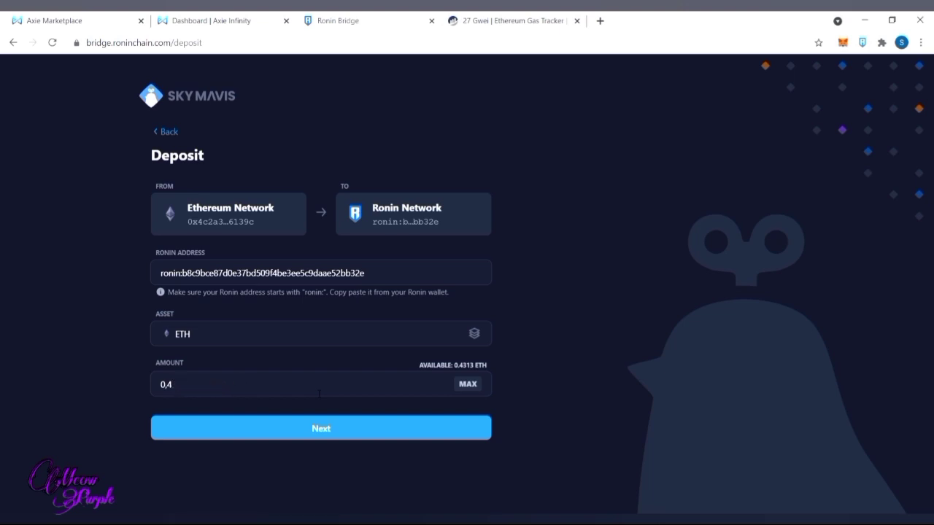
pyautogui.click(368, 436)
# - Confirm the 0.4 ETH deposit and view its transaction on Etherscan
pyautogui.click(444, 431)
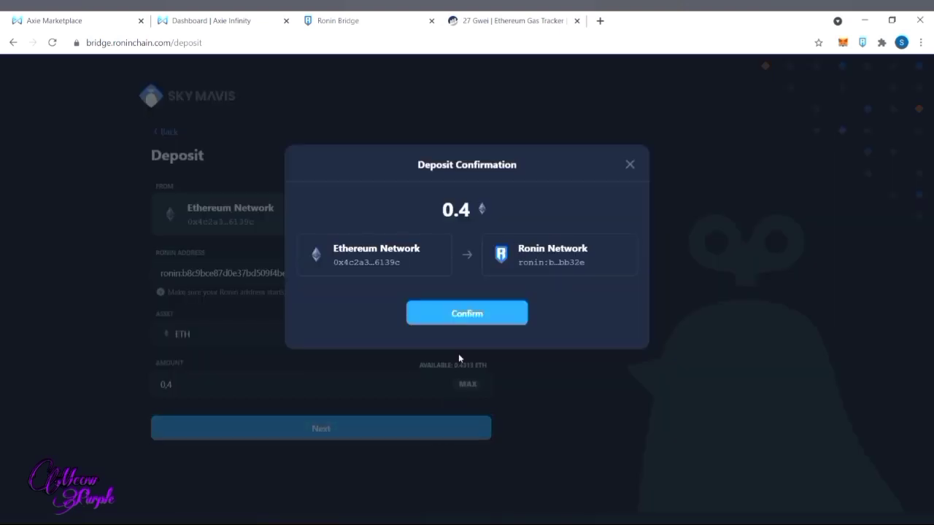
pyautogui.click(469, 314)
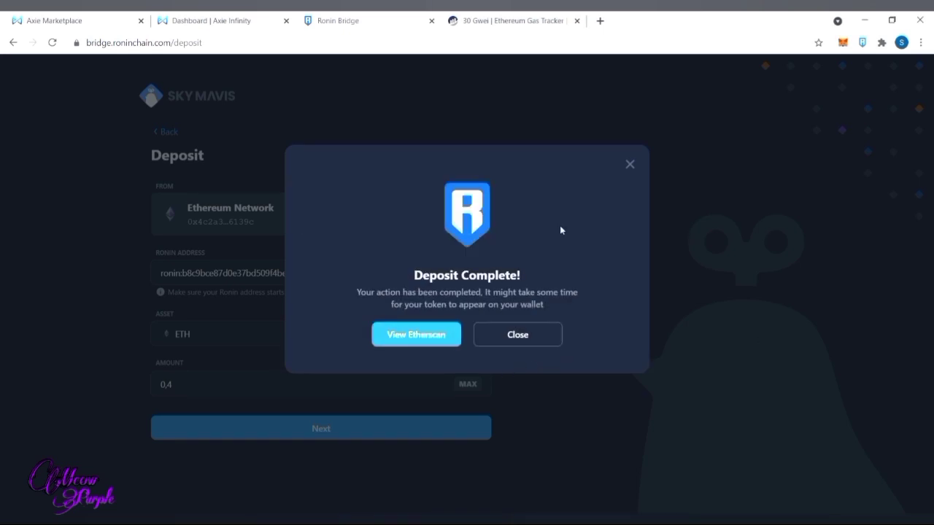
pyautogui.click(435, 348)
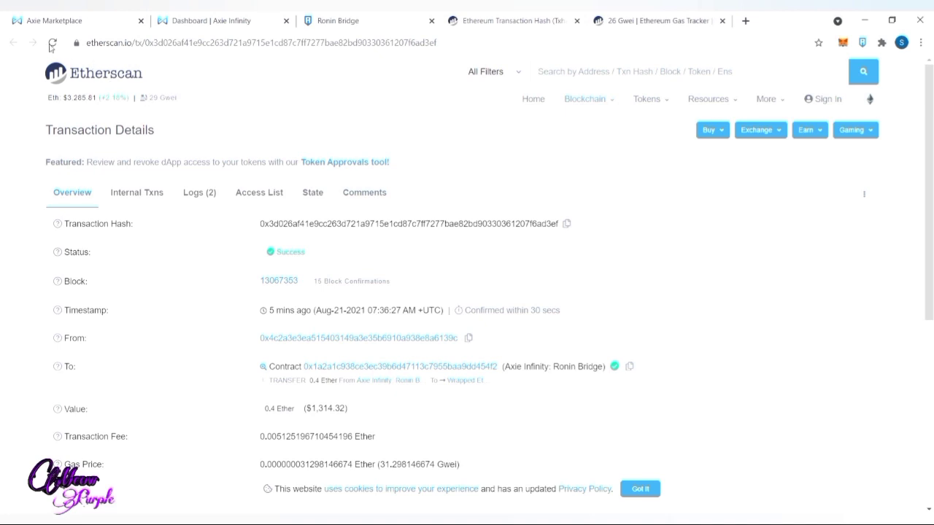
# - Refresh the Etherscan deposit to 16 confirmations, then reload the Axie dashboard's WETH balance
pyautogui.click(52, 46)
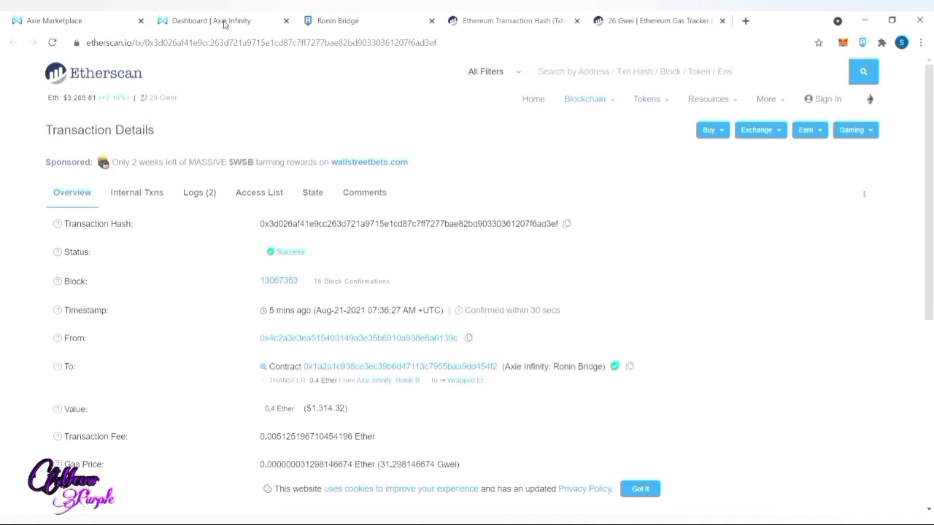
pyautogui.click(223, 23)
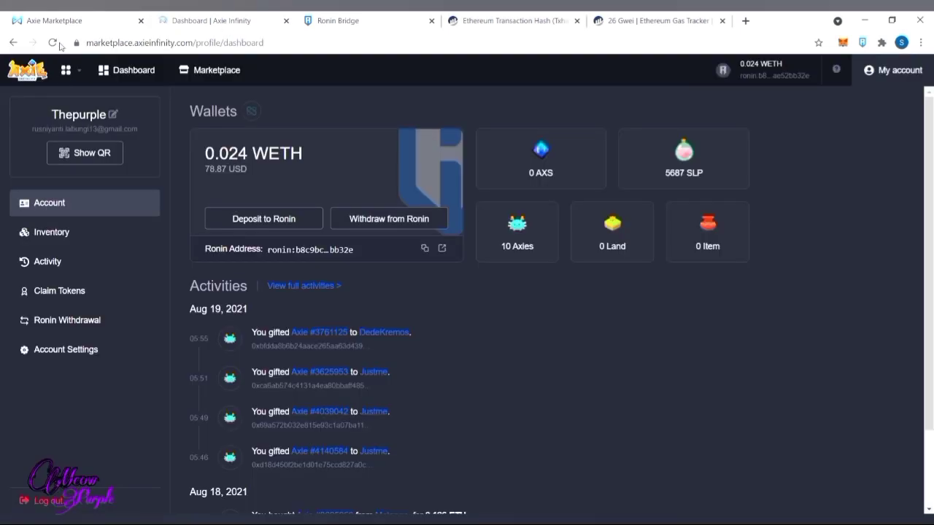
pyautogui.click(53, 43)
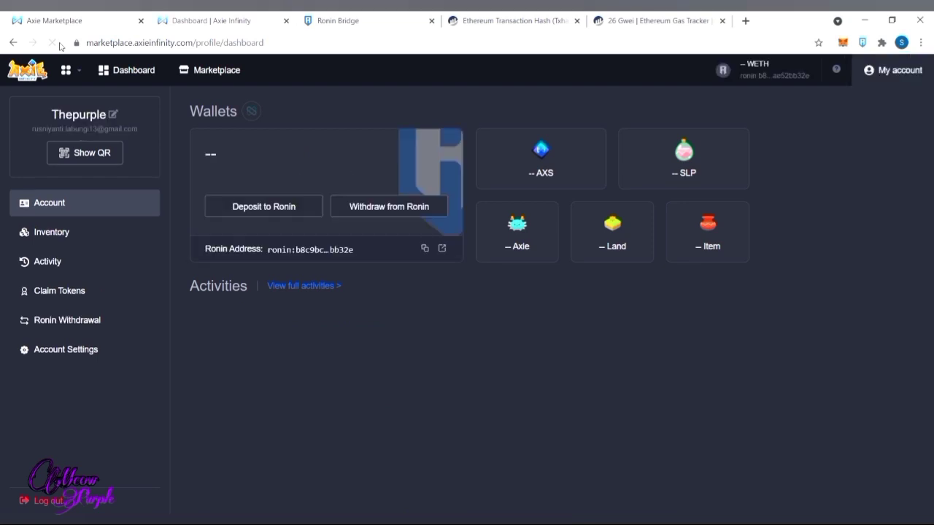